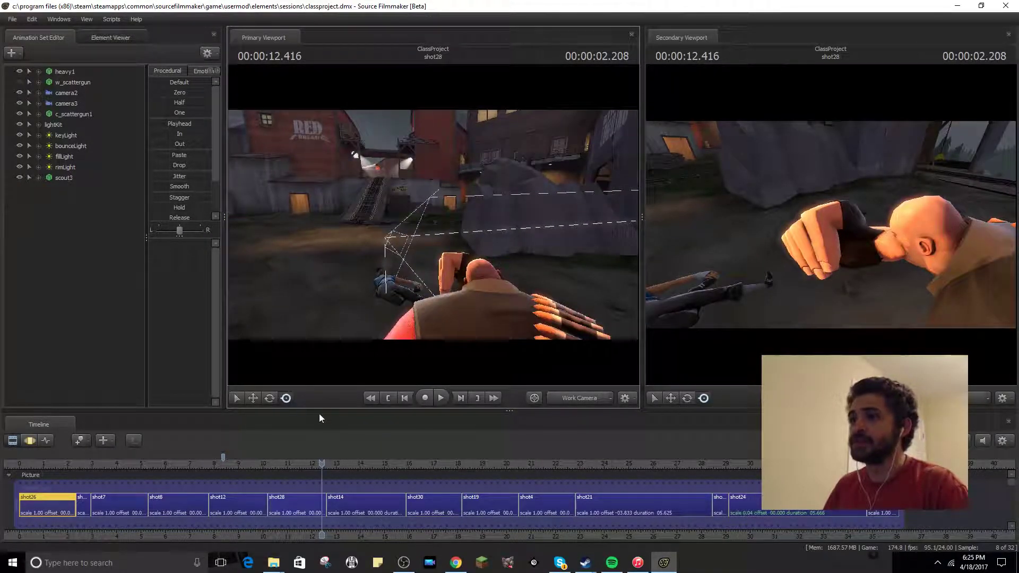
- Scrub back from shot28 to shot12 at about 9.46 s and examine the characters' poses with the work camera
{"action": "left_click_drag", "start_coordinate": [325, 464], "coordinate": [298, 457]}
{"action": "left_click_drag", "start_coordinate": [365, 301], "coordinate": [391, 317]}
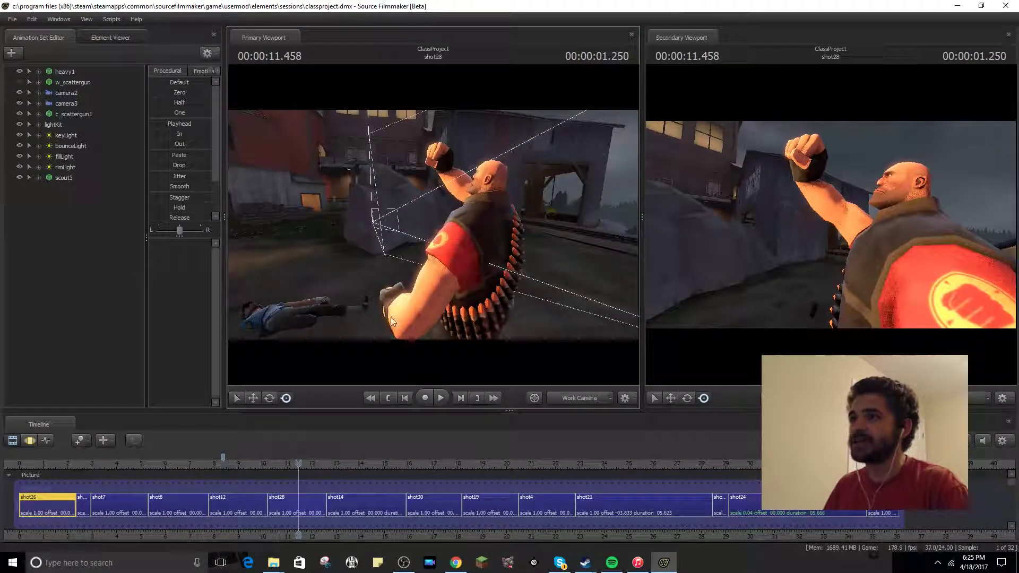
{"action": "left_click_drag", "start_coordinate": [299, 463], "coordinate": [240, 464]}
{"action": "left_click_drag", "start_coordinate": [348, 352], "coordinate": [383, 266]}
{"action": "key", "text": "w"}
{"action": "left_click_drag", "start_coordinate": [237, 464], "coordinate": [250, 464]}
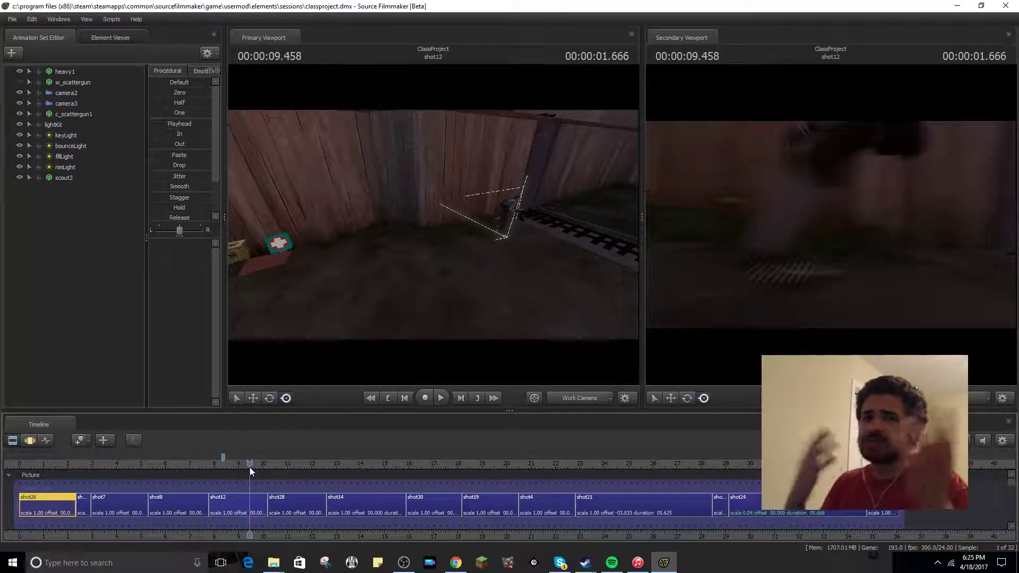
{"action": "left_click_drag", "start_coordinate": [460, 301], "coordinate": [428, 200]}
{"action": "key", "text": "w"}
{"action": "key", "text": "w"}
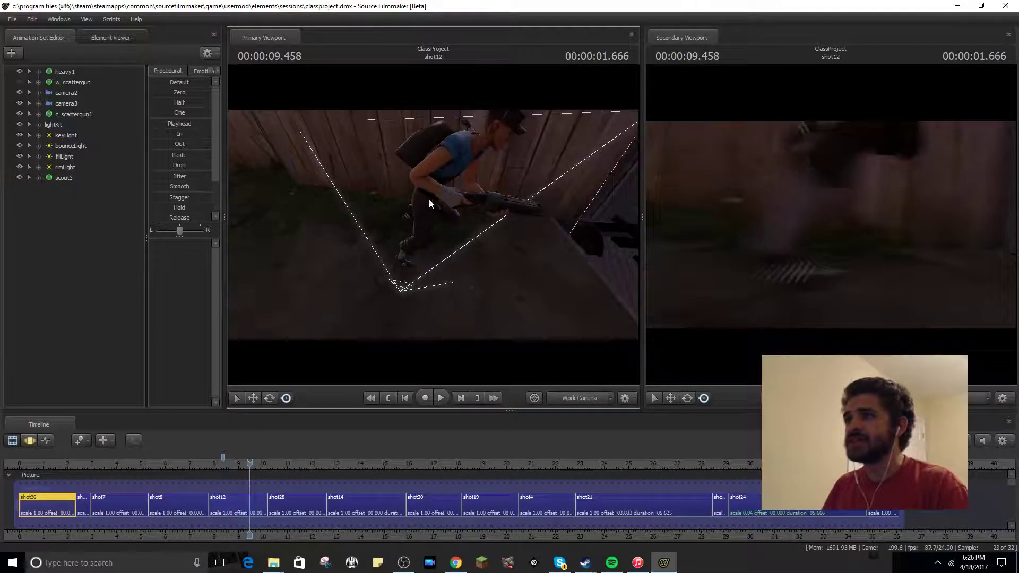
- Show the scout's animation for shot12 in the Motion Editor and expand its control groups, leaving a moderately taller timeline
{"action": "left_click", "coordinate": [234, 502]}
{"action": "left_click", "coordinate": [29, 441]}
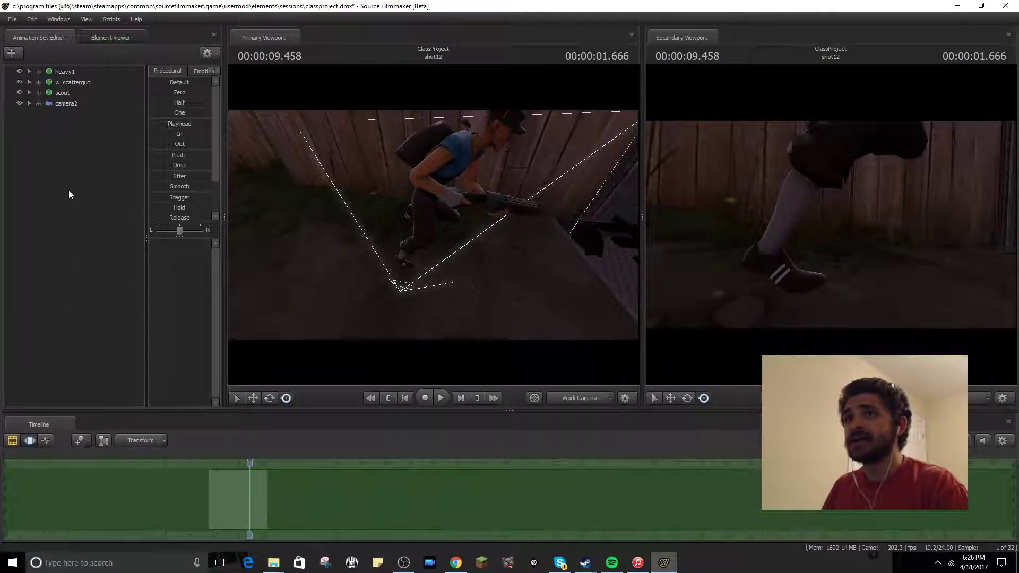
{"action": "left_click", "coordinate": [66, 93]}
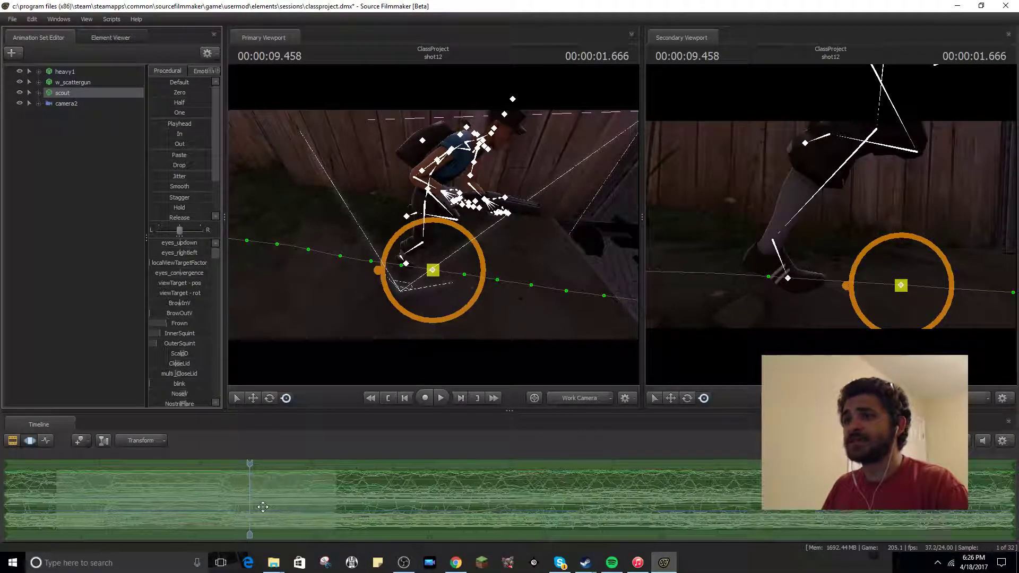
{"action": "left_click_drag", "start_coordinate": [511, 410], "coordinate": [517, 213]}
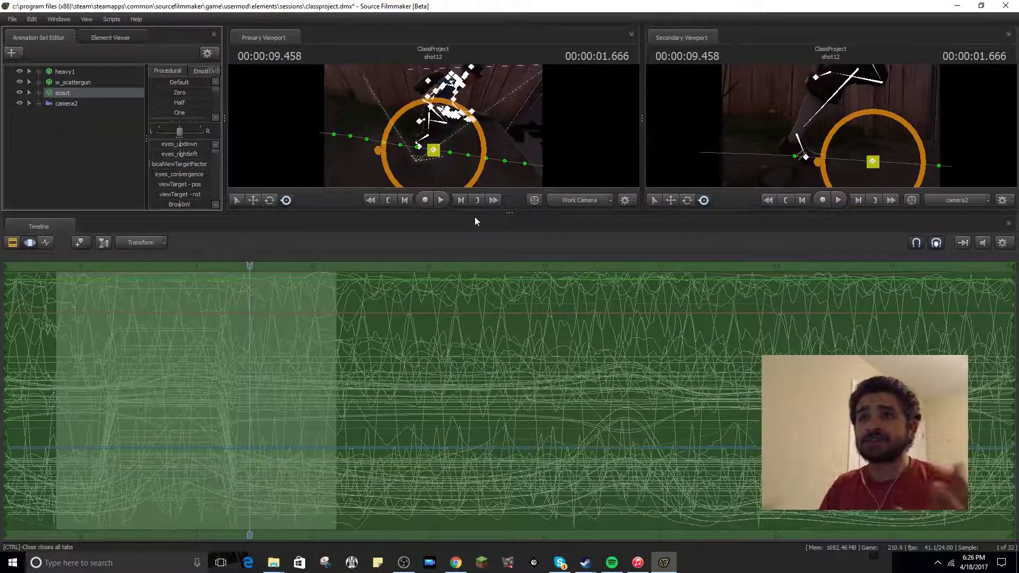
{"action": "left_click", "coordinate": [39, 92]}
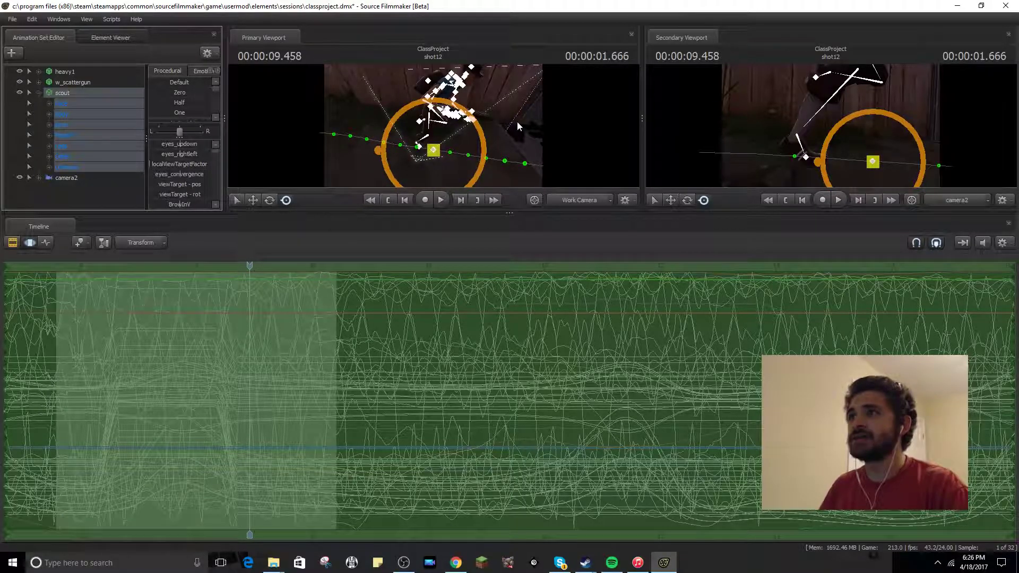
{"action": "left_click_drag", "start_coordinate": [510, 213], "coordinate": [509, 342]}
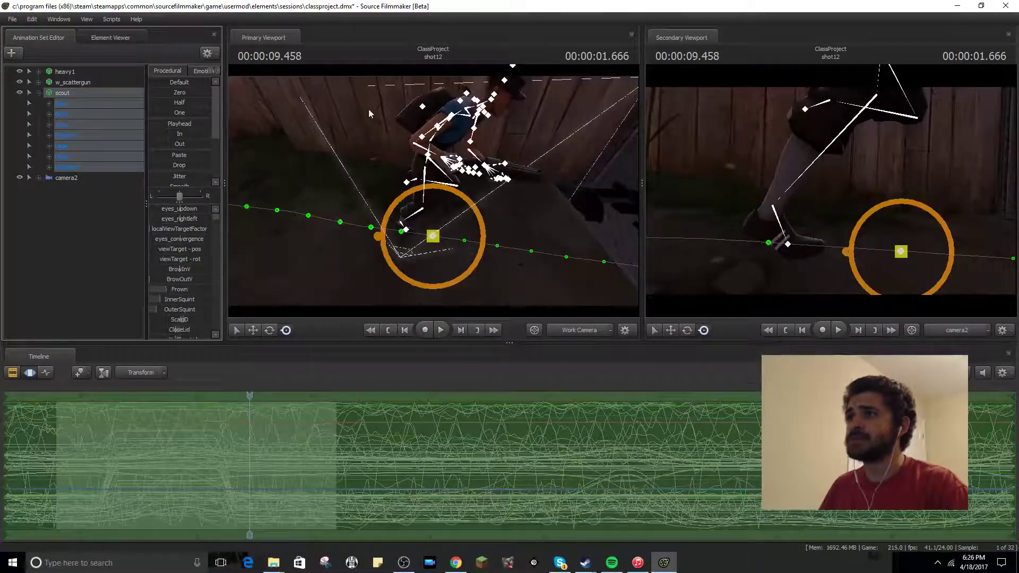
- Expand the scout's Unknown and Legs groups and examine the motion of bip_knee_L at about 9.58 s
{"action": "left_click", "coordinate": [53, 168]}
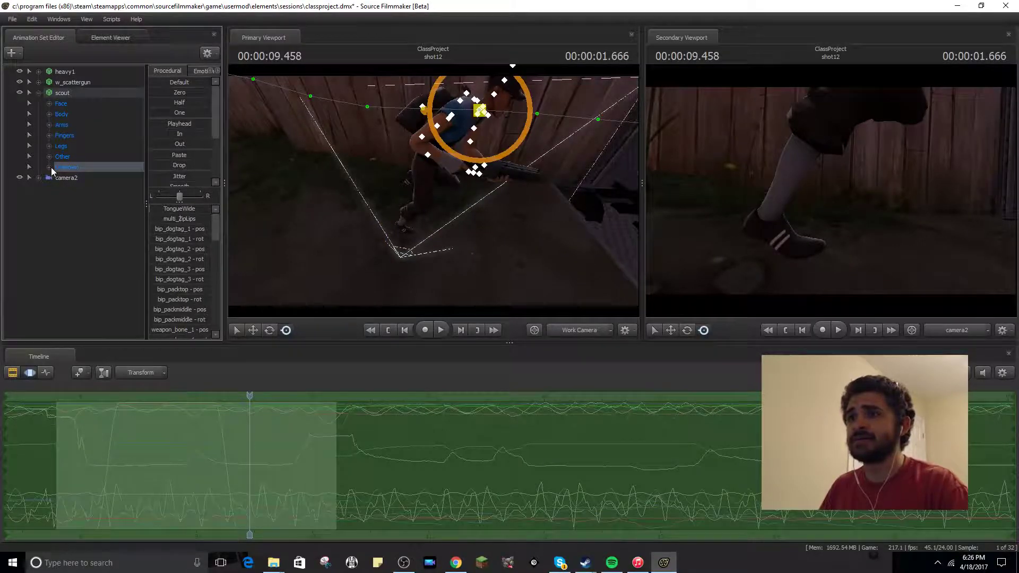
{"action": "left_click", "coordinate": [50, 167]}
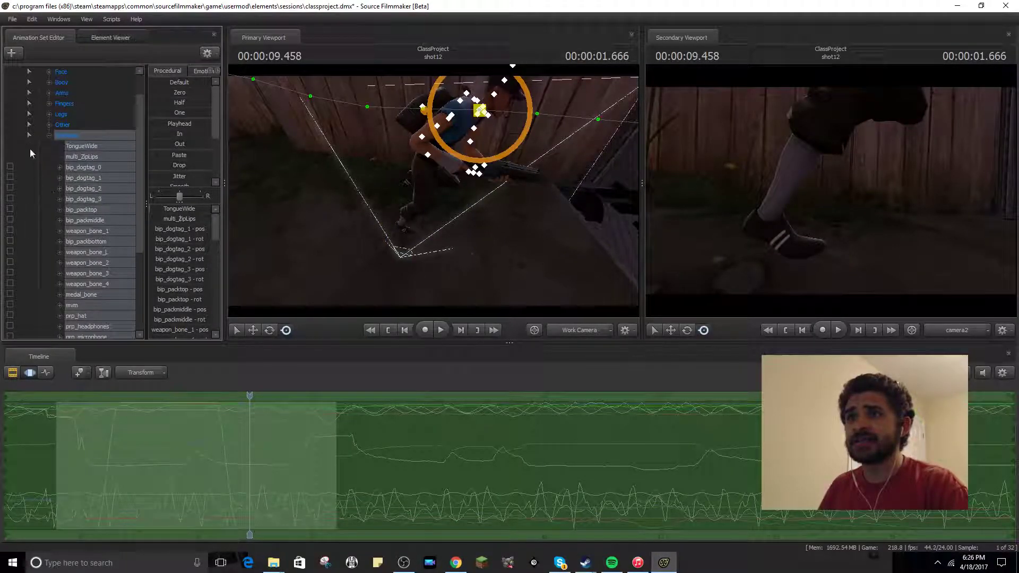
{"action": "left_click", "coordinate": [49, 144]}
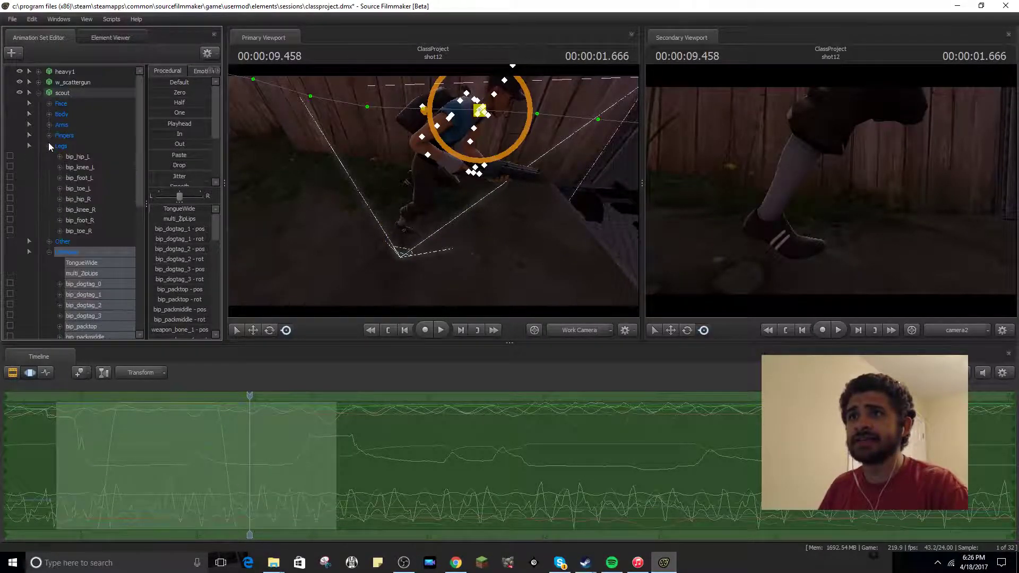
{"action": "left_click", "coordinate": [89, 167]}
{"action": "mouse_move", "coordinate": [254, 397]}
{"action": "left_mouse_down"}
{"action": "mouse_move", "coordinate": [171, 398]}
{"action": "mouse_move", "coordinate": [264, 400]}
{"action": "left_mouse_up"}
{"action": "left_click_drag", "start_coordinate": [367, 229], "coordinate": [430, 234]}
{"action": "key", "text": "s"}
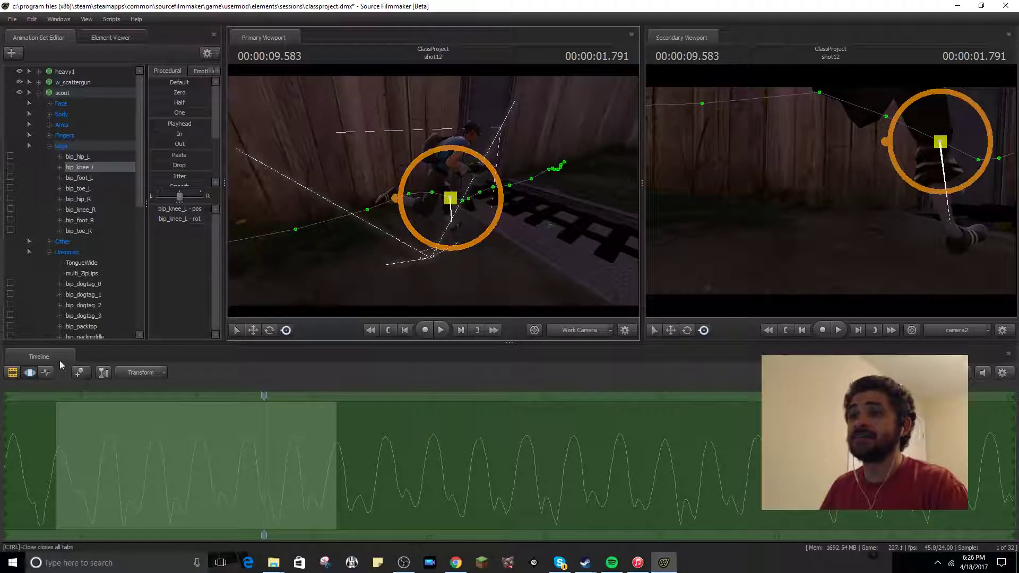
- Rotate the scout's bip_hip_R bone slightly in shot12 using the Graph Editor
{"action": "left_click", "coordinate": [66, 95]}
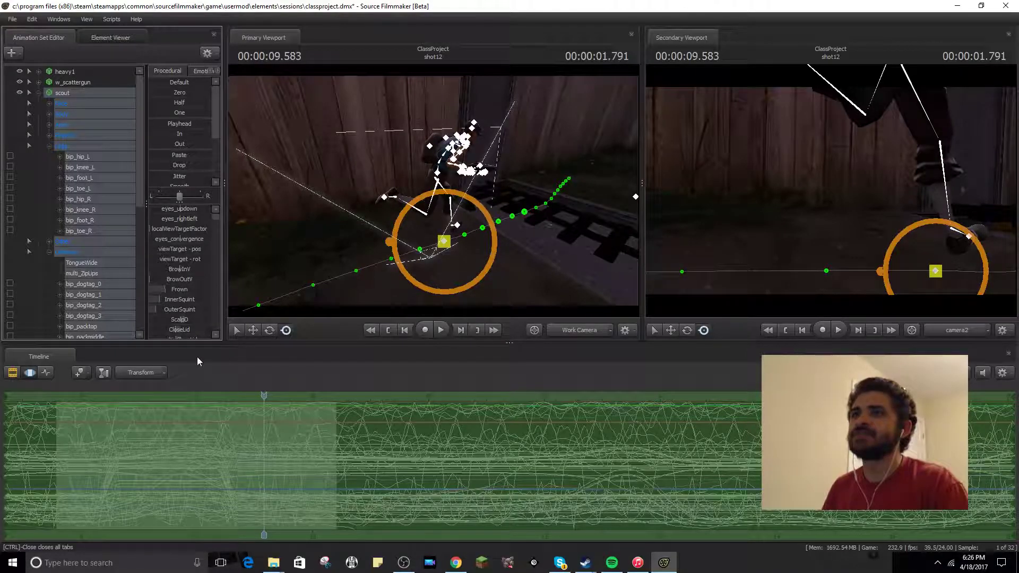
{"action": "left_click", "coordinate": [77, 199]}
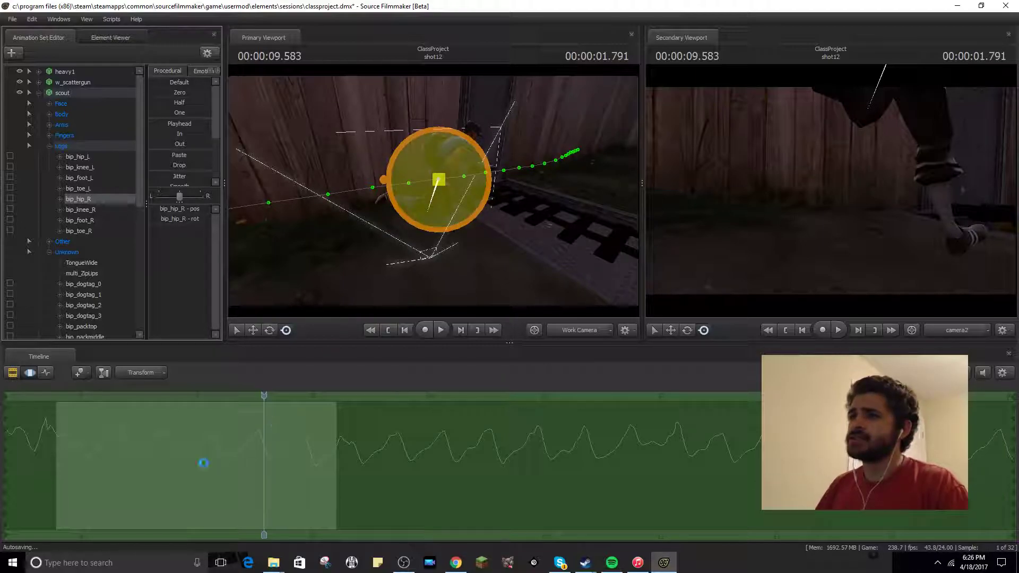
{"action": "left_click", "coordinate": [47, 373]}
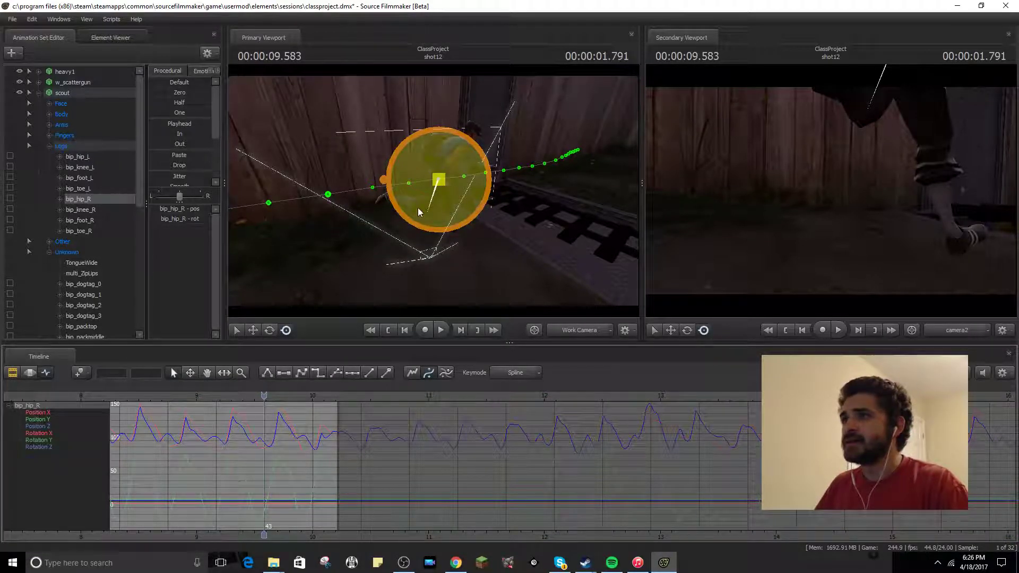
{"action": "mouse_move", "coordinate": [418, 212]}
{"action": "left_mouse_down"}
{"action": "mouse_move", "coordinate": [405, 221]}
{"action": "mouse_move", "coordinate": [423, 228]}
{"action": "mouse_move", "coordinate": [401, 221]}
{"action": "left_mouse_up"}
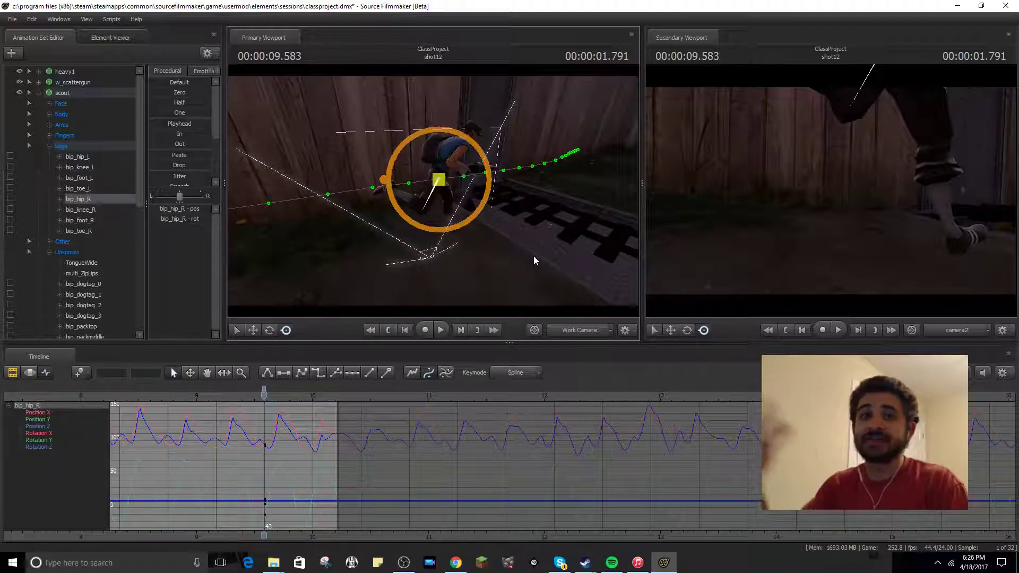
- Return to the Motion Editor and reposition light1 in shot24
{"action": "left_click_drag", "start_coordinate": [260, 292], "coordinate": [433, 193]}
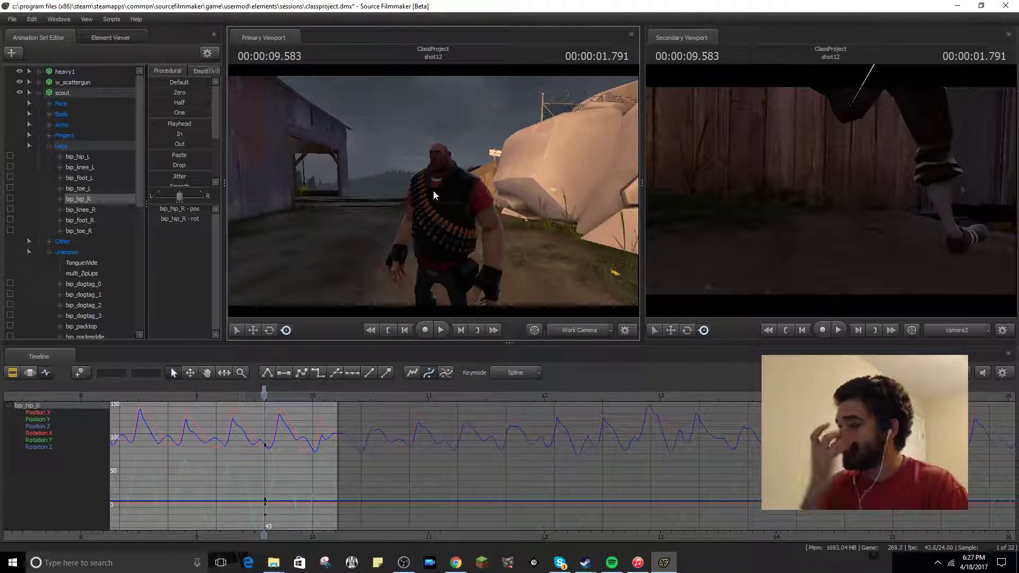
{"action": "left_click", "coordinate": [30, 373]}
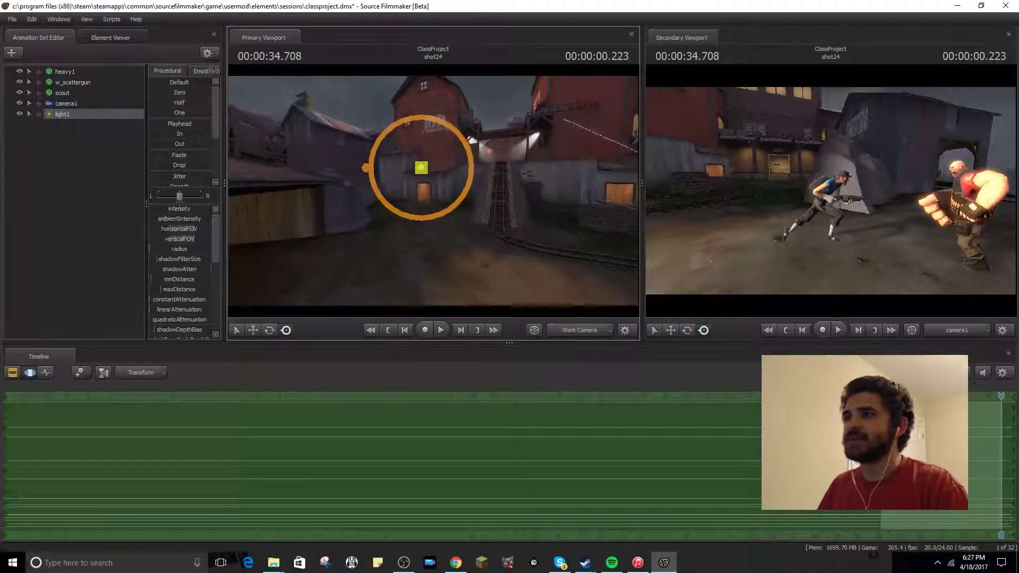
{"action": "left_click_drag", "start_coordinate": [433, 192], "coordinate": [552, 211]}
{"action": "left_click_drag", "start_coordinate": [419, 166], "coordinate": [382, 154]}
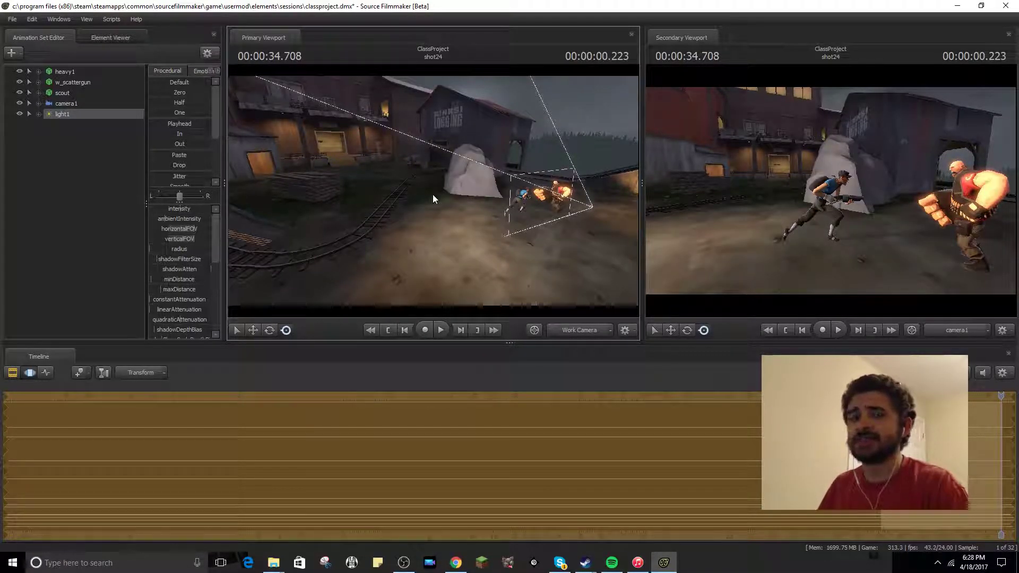
{"action": "left_click_drag", "start_coordinate": [485, 189], "coordinate": [422, 183]}
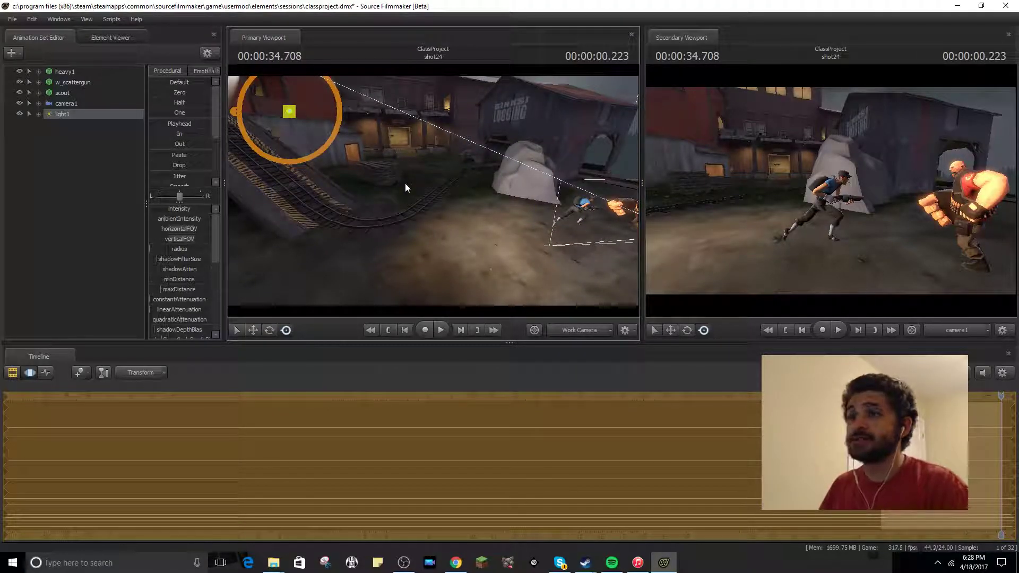
{"action": "left_click_drag", "start_coordinate": [506, 344], "coordinate": [510, 352]}
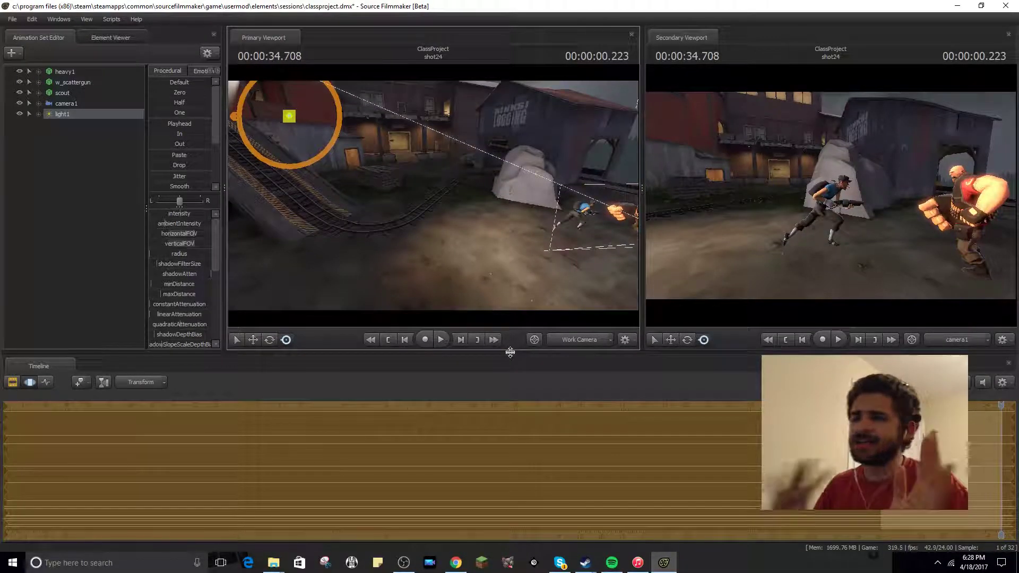
- Move heavy1's rig_hand_R slightly upward in shot24 with the Move tool and display its curves in the Graph Editor
{"action": "left_click_drag", "start_coordinate": [433, 196], "coordinate": [533, 190]}
{"action": "key", "text": "w"}
{"action": "key", "text": "w"}
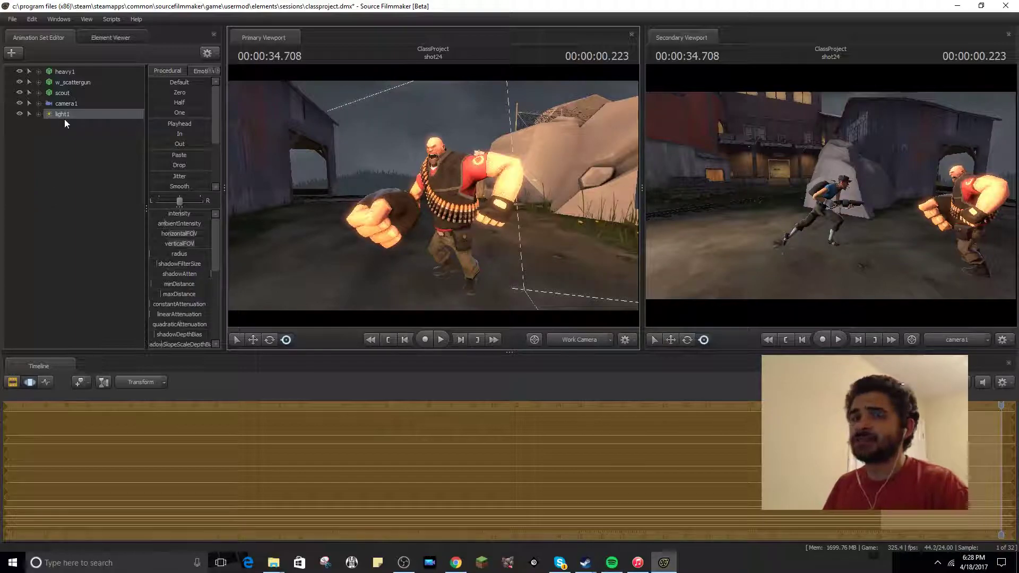
{"action": "left_click", "coordinate": [410, 205]}
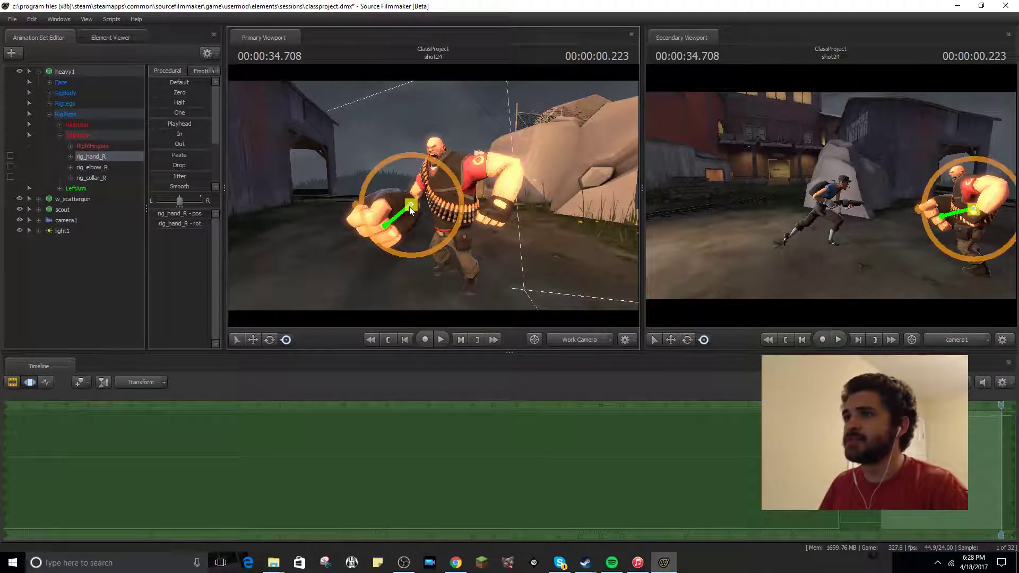
{"action": "left_click", "coordinate": [254, 340]}
{"action": "mouse_move", "coordinate": [415, 202]}
{"action": "left_mouse_down"}
{"action": "mouse_move", "coordinate": [409, 101]}
{"action": "mouse_move", "coordinate": [409, 160]}
{"action": "mouse_move", "coordinate": [433, 184]}
{"action": "mouse_move", "coordinate": [388, 186]}
{"action": "mouse_move", "coordinate": [382, 170]}
{"action": "mouse_move", "coordinate": [409, 159]}
{"action": "mouse_move", "coordinate": [408, 192]}
{"action": "left_mouse_up"}
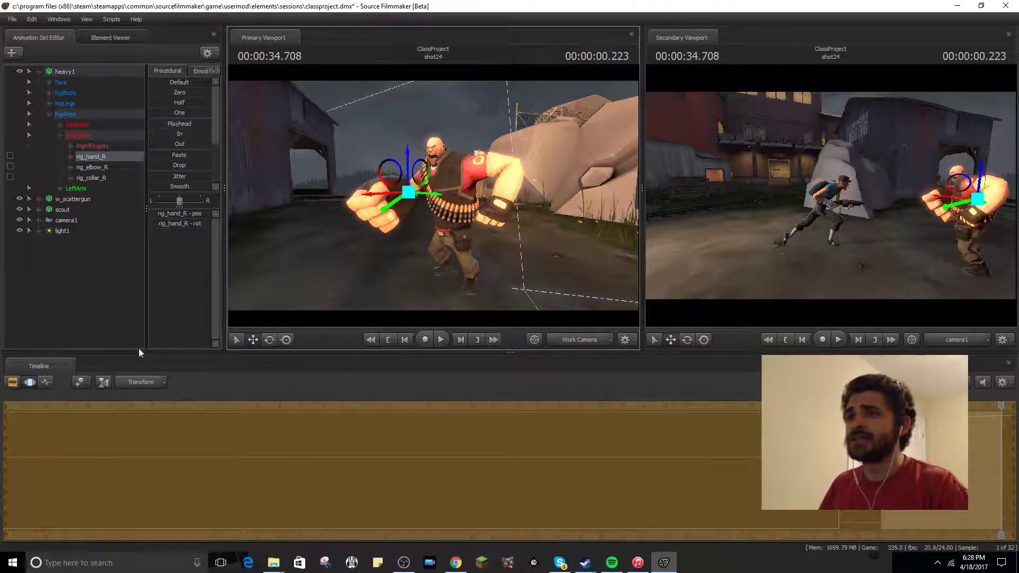
{"action": "left_click", "coordinate": [47, 383]}
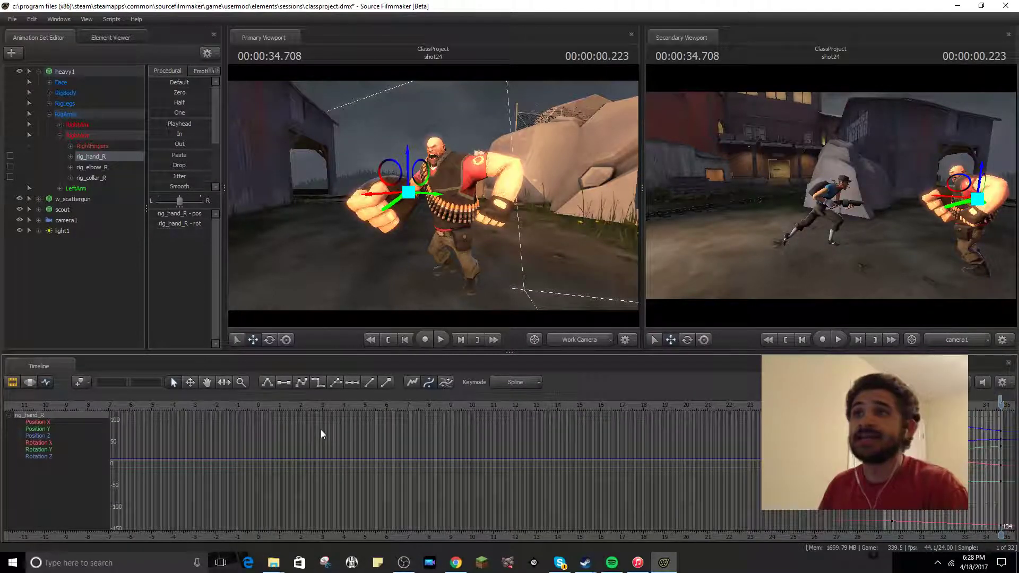
- Collapse heavy1's RigArms group and detach the rig from the heavy1 animation set
{"action": "left_click", "coordinate": [51, 112]}
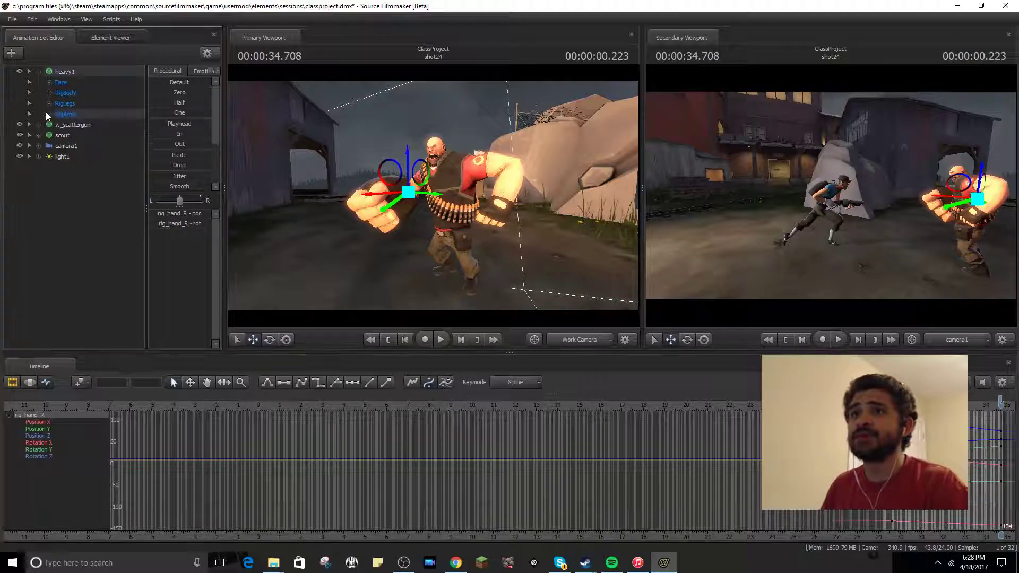
{"action": "right_click", "coordinate": [69, 75]}
{"action": "mouse_move", "coordinate": [102, 169]}
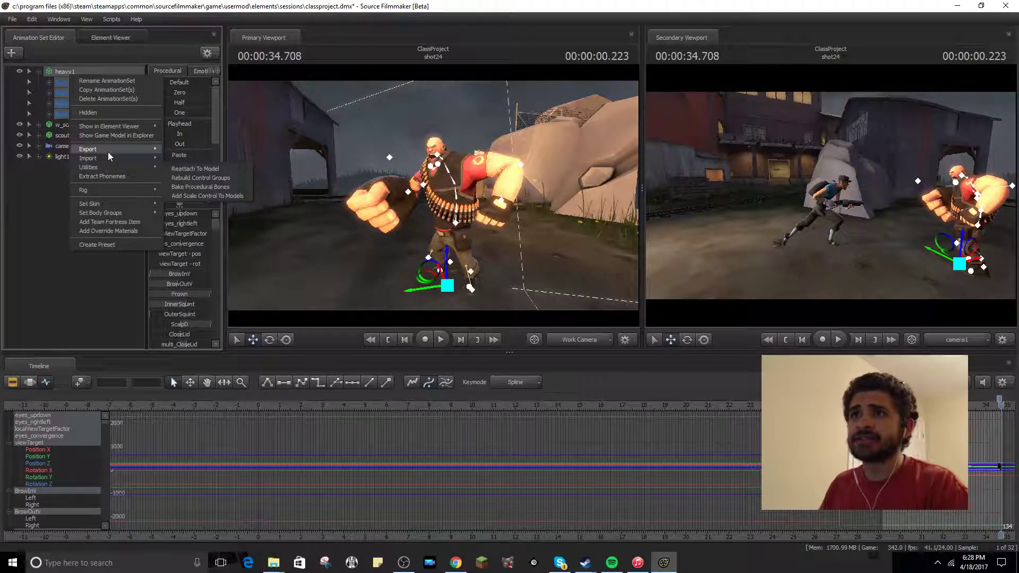
{"action": "mouse_move", "coordinate": [122, 190]}
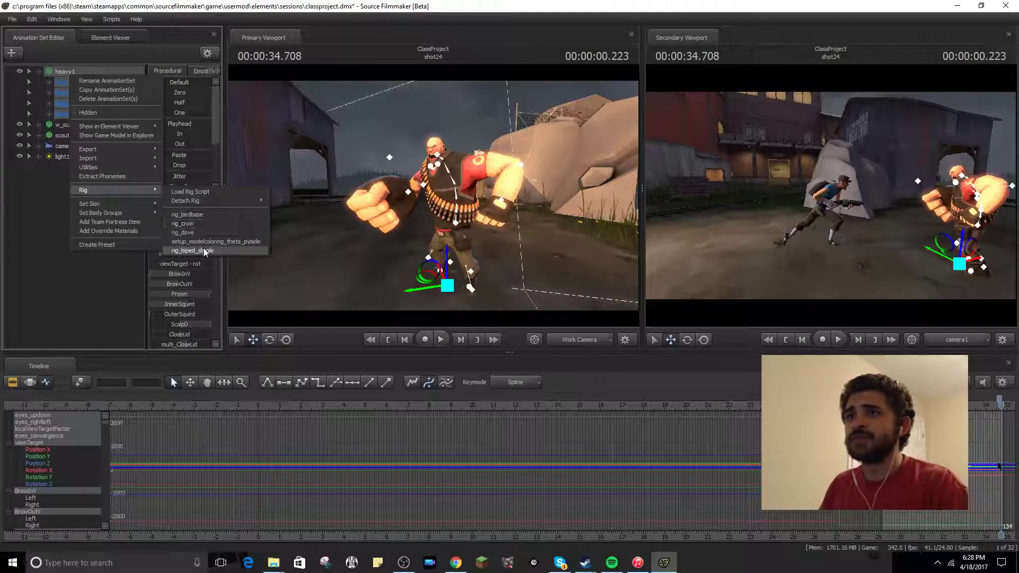
{"action": "mouse_move", "coordinate": [212, 200]}
{"action": "left_click", "coordinate": [297, 205]}
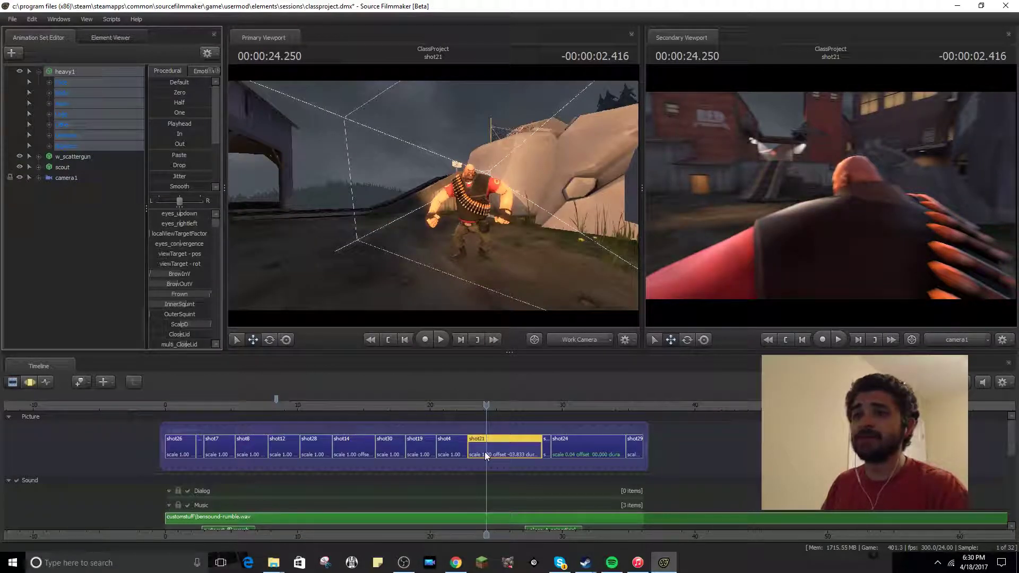
- Import the taunt_russian sequence onto heavy1 for shot21 in the Motion Editor
{"action": "left_click", "coordinate": [40, 384]}
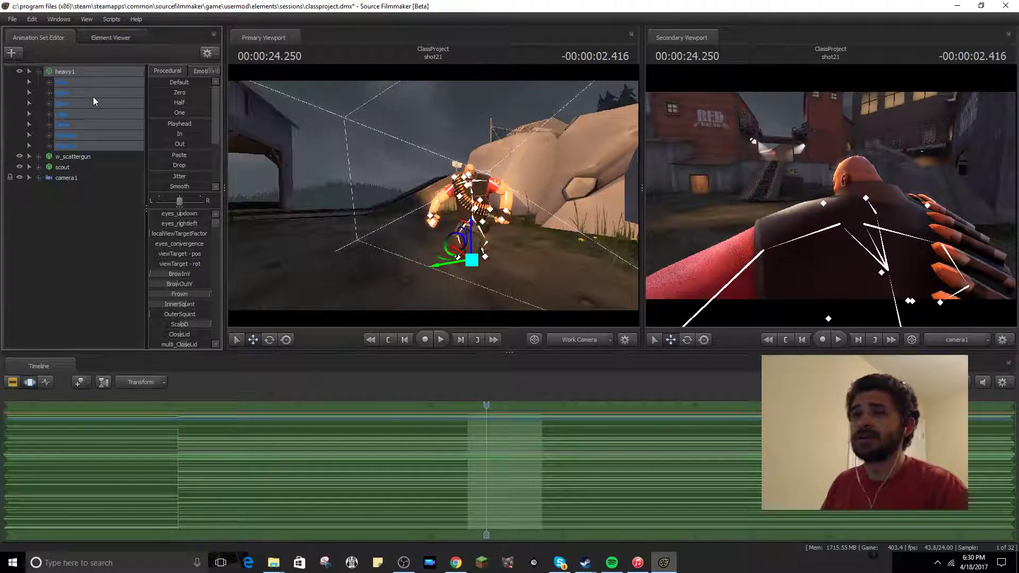
{"action": "right_click", "coordinate": [93, 96]}
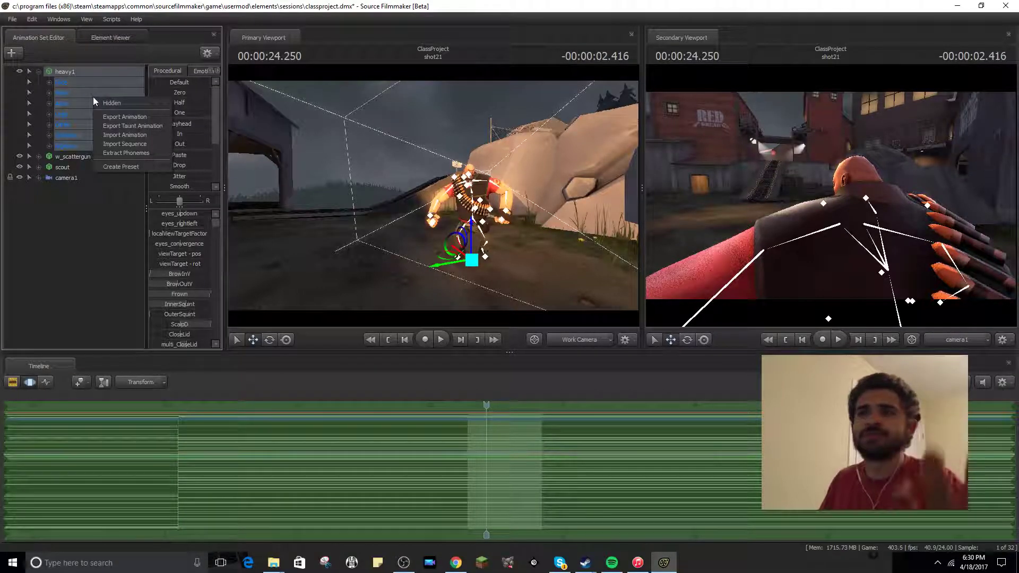
{"action": "left_click", "coordinate": [127, 143]}
{"action": "left_click", "coordinate": [380, 262]}
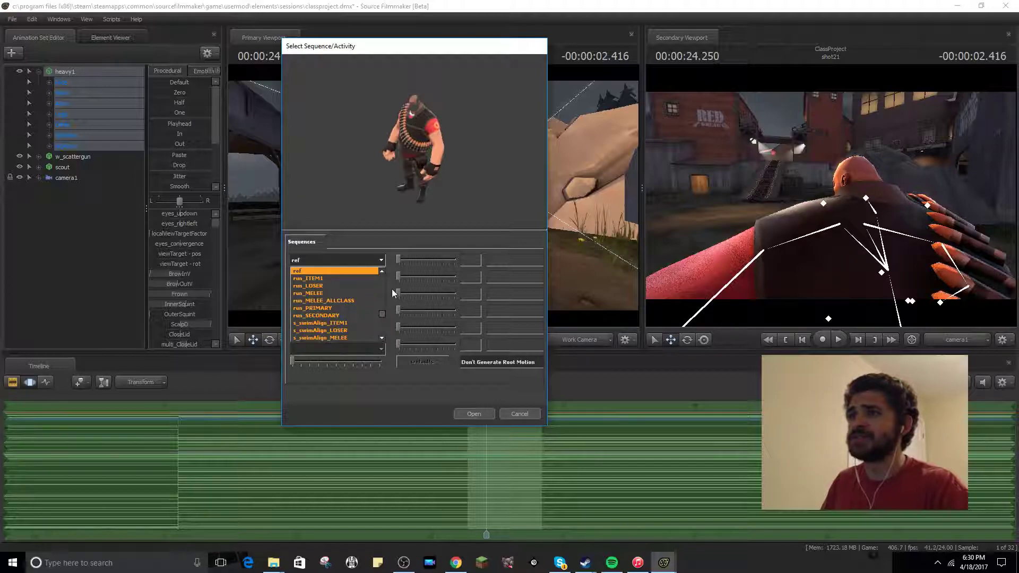
{"action": "left_click_drag", "start_coordinate": [383, 315], "coordinate": [381, 338]}
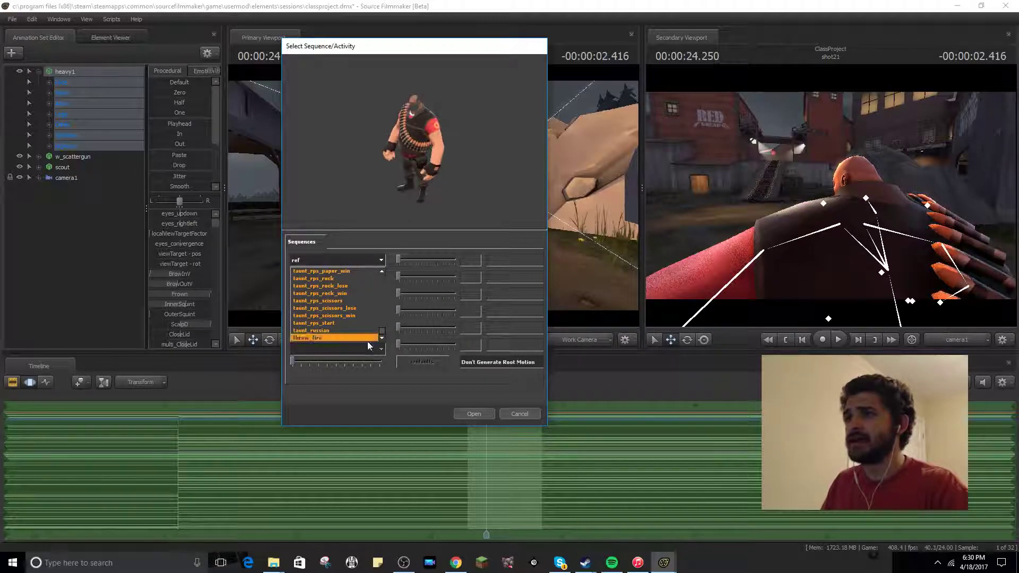
{"action": "left_click", "coordinate": [340, 331]}
{"action": "left_click", "coordinate": [474, 414]}
- Play back shot21 through shot24 and enlarge the Secondary Viewport to review the heavy's imported animation
{"action": "key", "text": "space"}
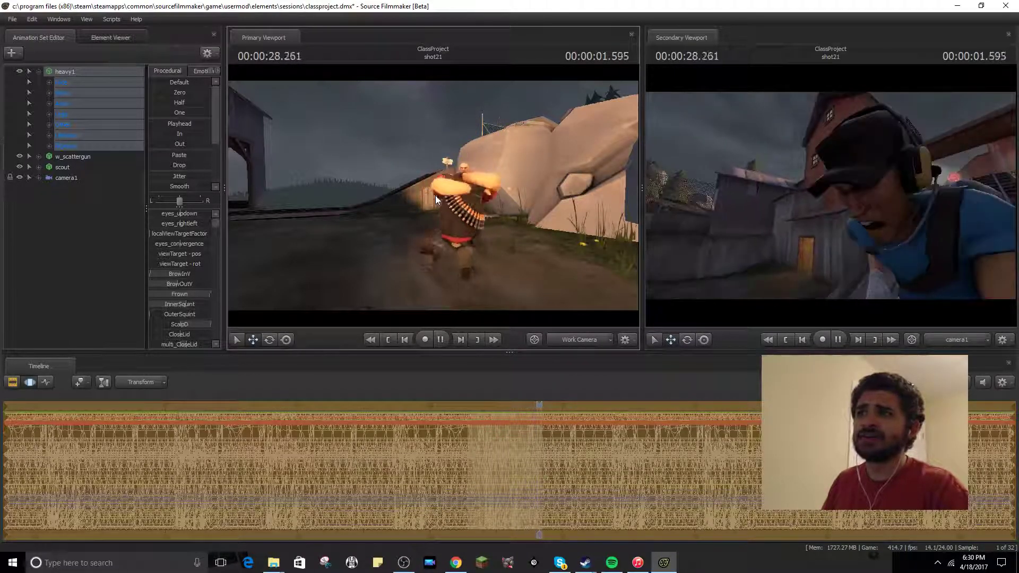
{"action": "key", "text": "space"}
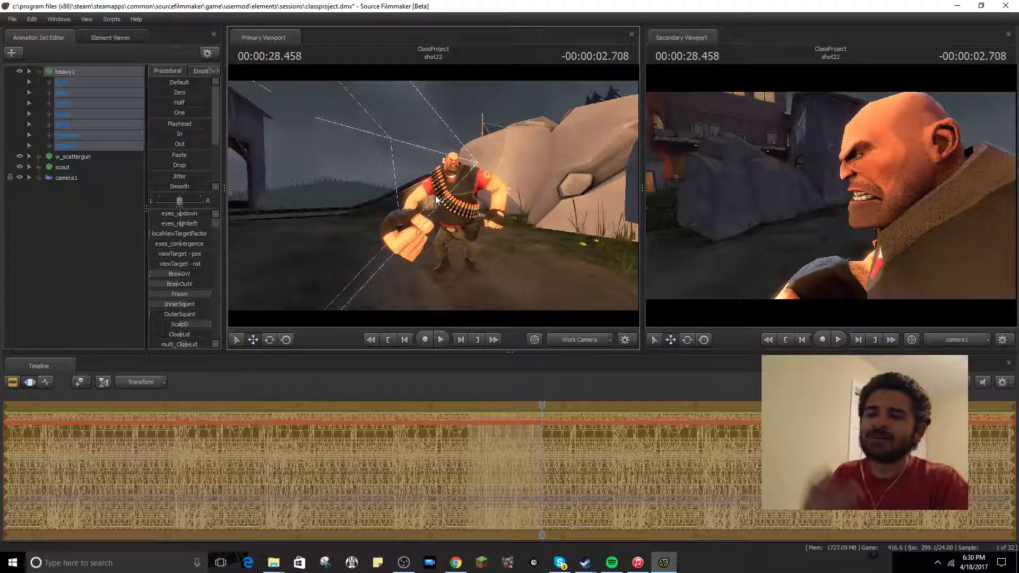
{"action": "key", "text": "space"}
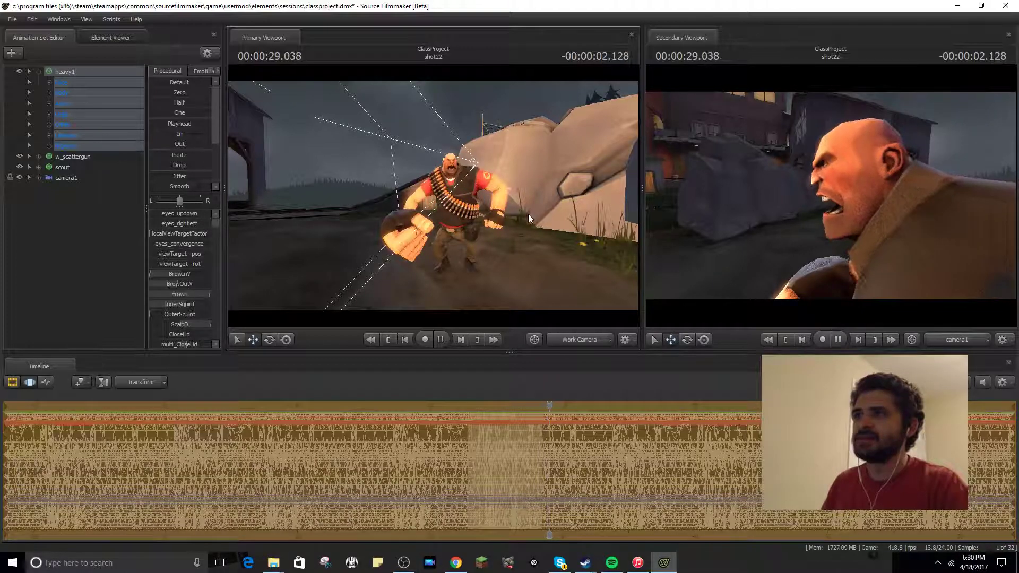
{"action": "key", "text": "space"}
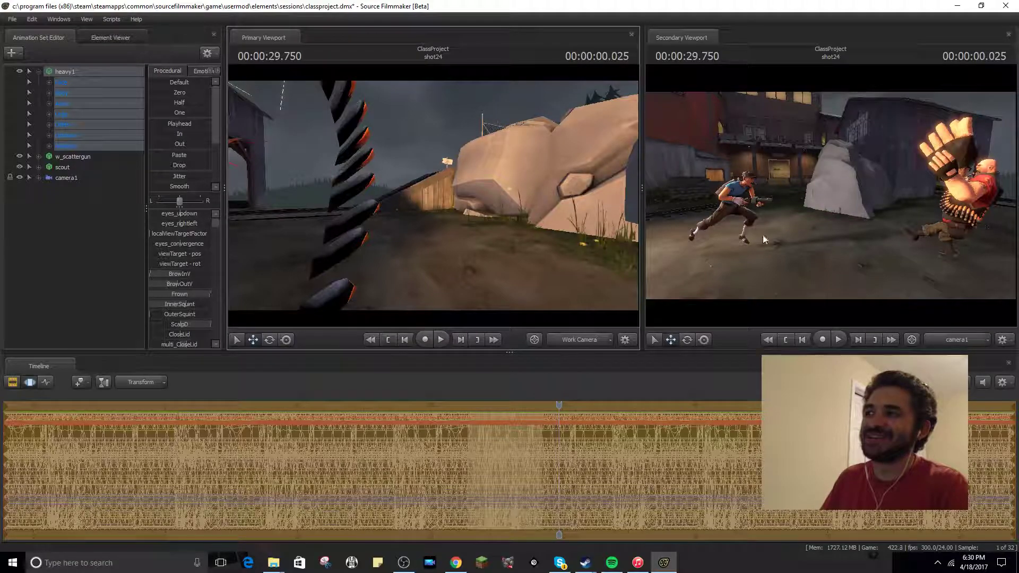
{"action": "key", "text": "space"}
{"action": "left_click_drag", "start_coordinate": [643, 189], "coordinate": [422, 193]}
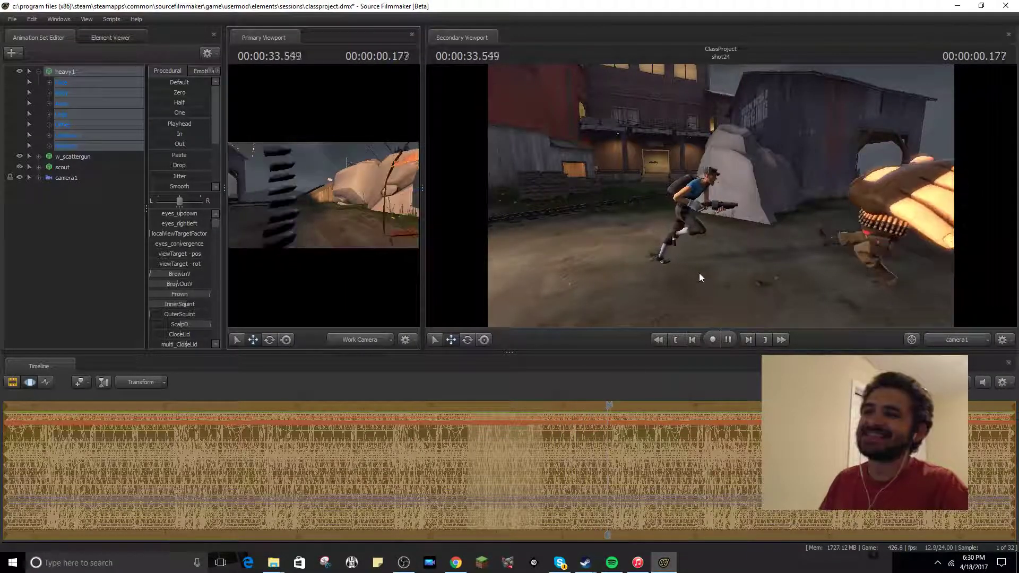
{"action": "key", "text": "space"}
{"action": "left_click_drag", "start_coordinate": [421, 180], "coordinate": [423, 179]}
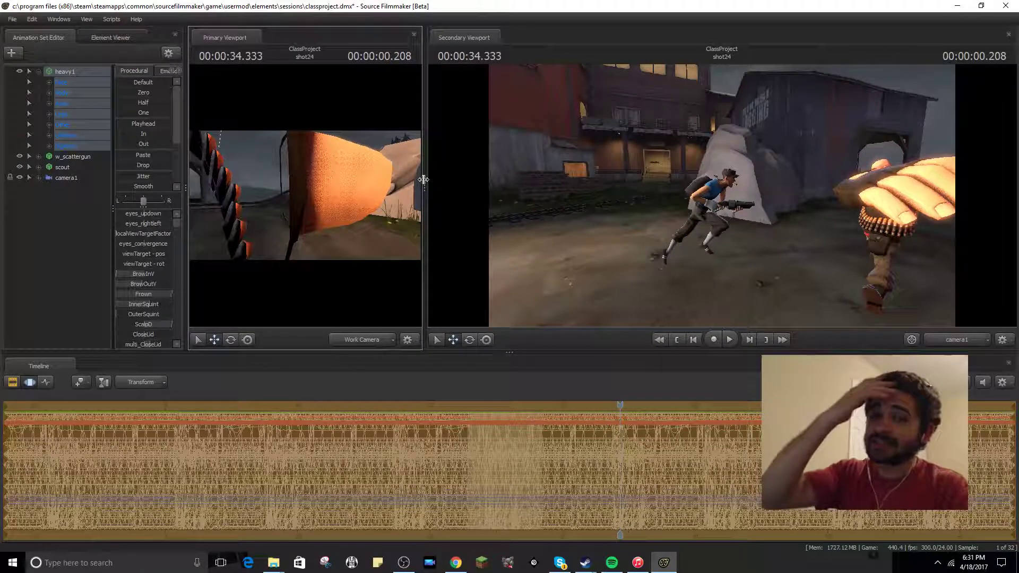